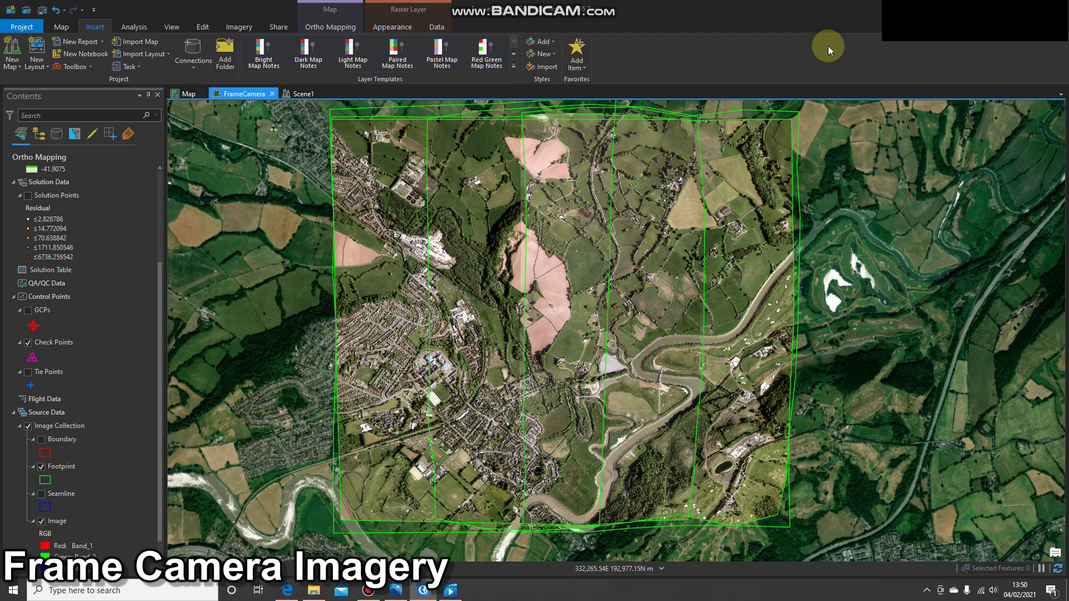
Step: Browse the Amazon red/cyan anaglyph glasses listings in Edge, then return to the FrameCamera map
left_click(285, 591)
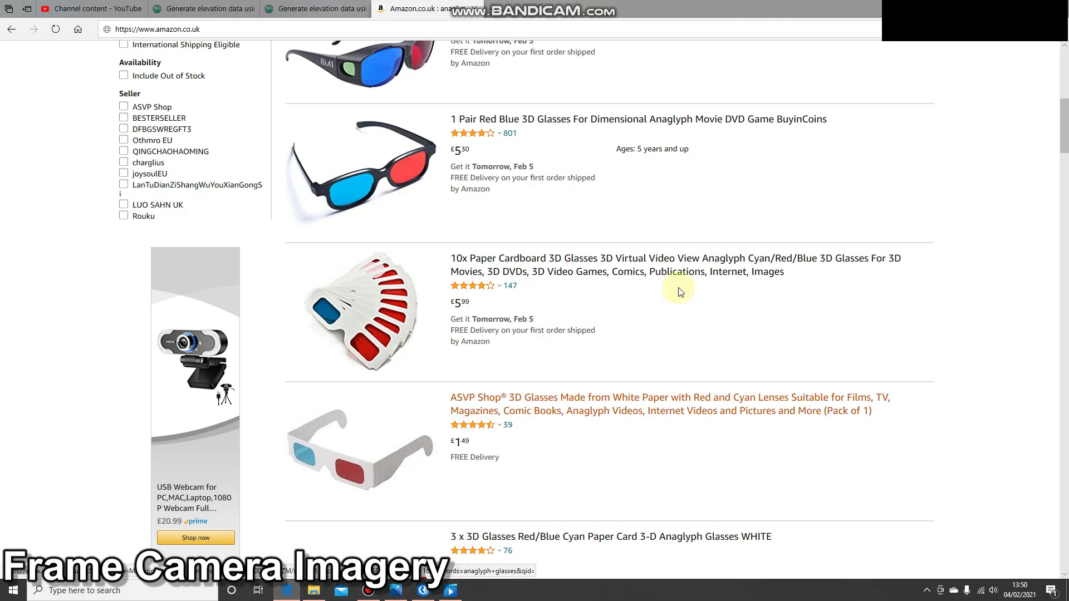
scroll(429, 470, "down", 3)
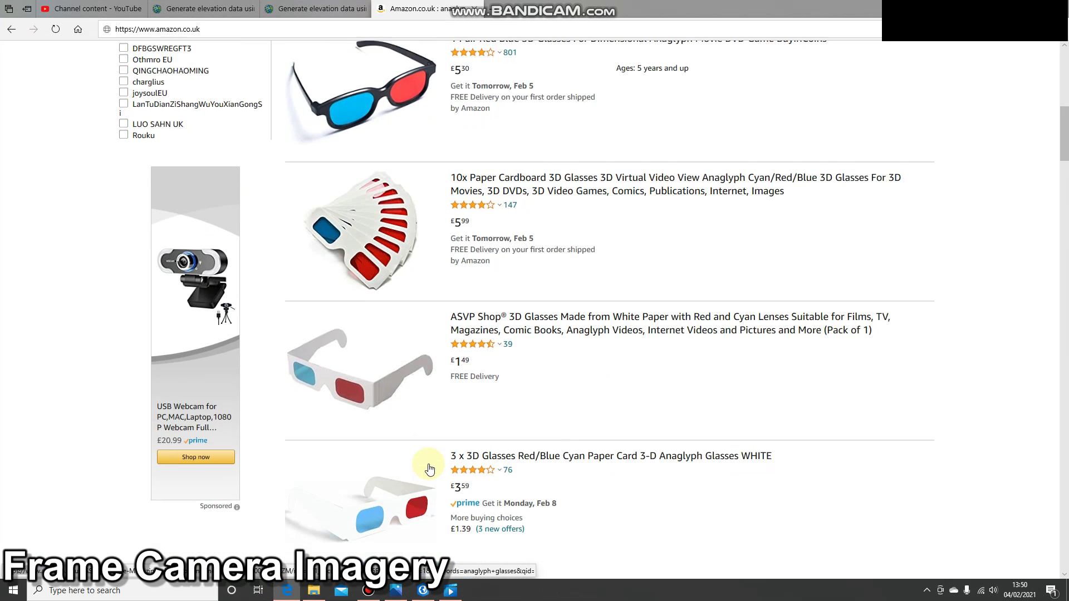
scroll(430, 470, "down", 2)
scroll(429, 469, "down", 3)
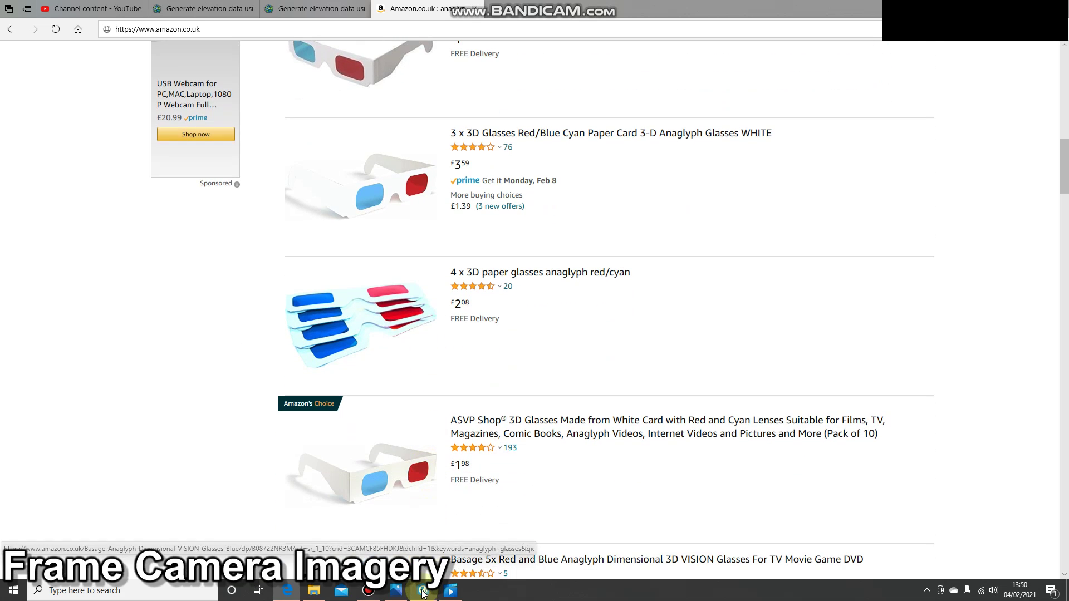
left_click(423, 592)
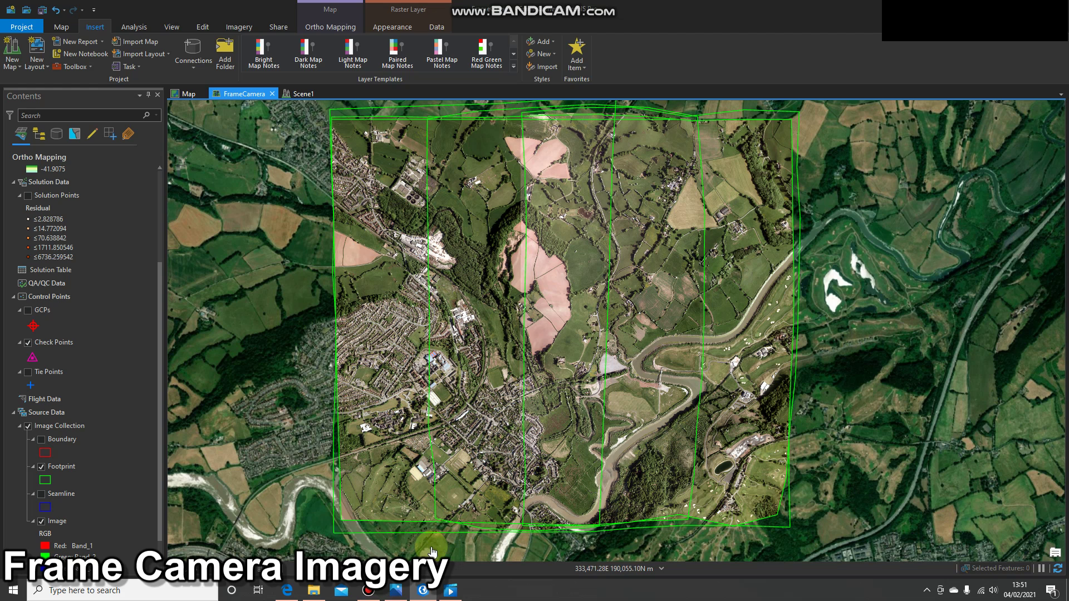
Step: Set the Display stereoscopic mode to 3D cyan/red glasses, saving the FrameCamera project to reopen it
left_click(33, 29)
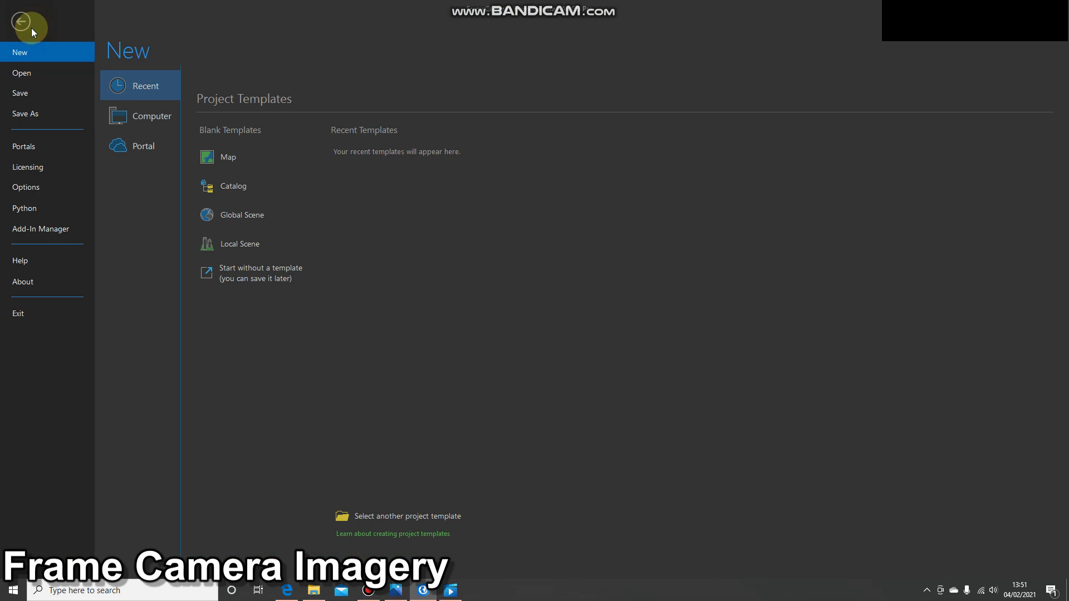
left_click(59, 191)
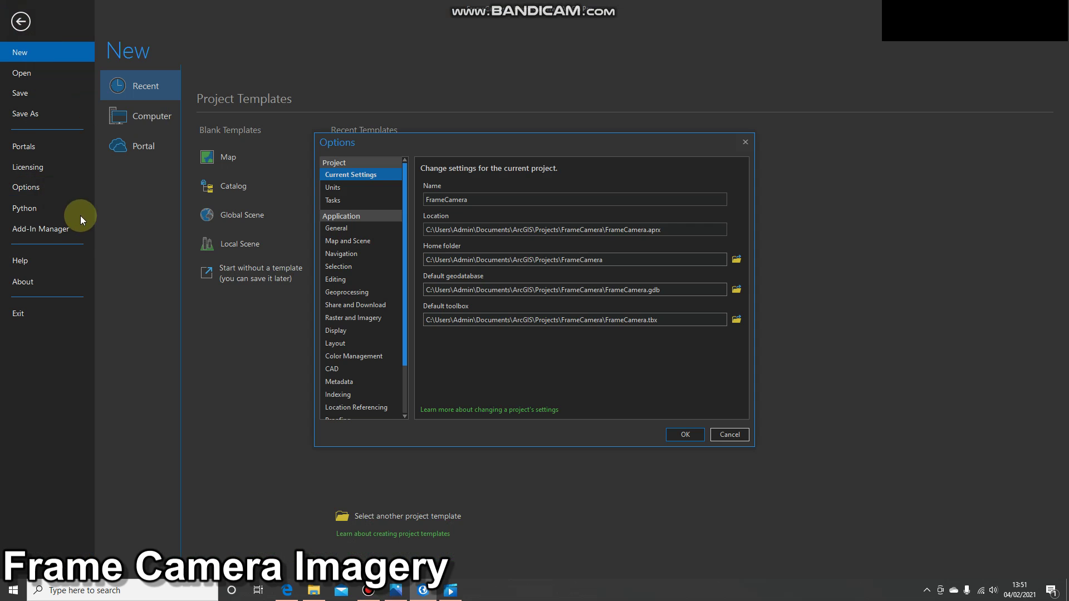
left_click(339, 331)
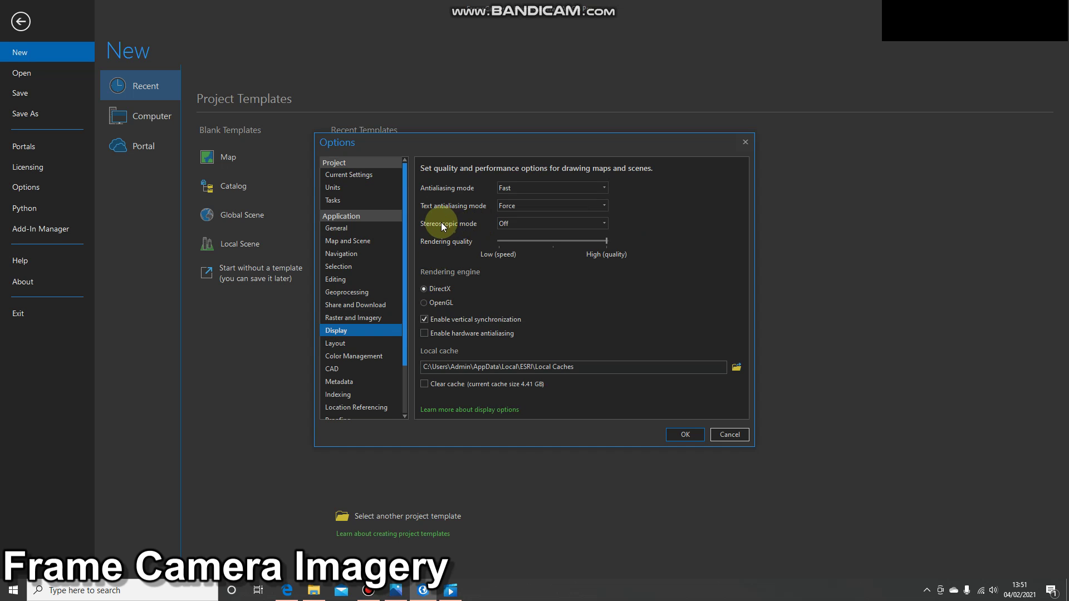
left_click(605, 223)
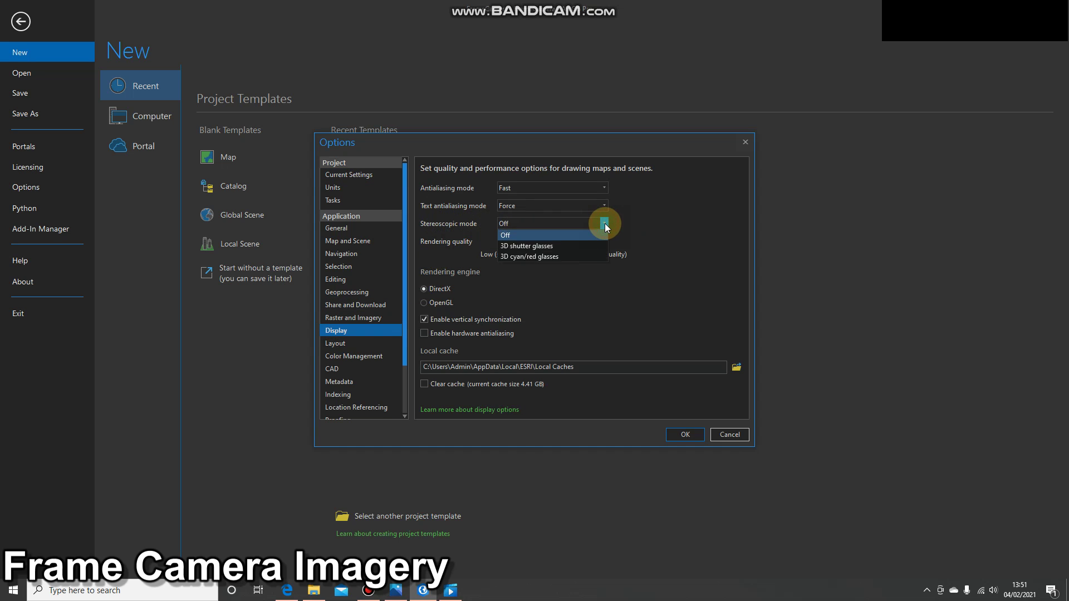
left_click(560, 256)
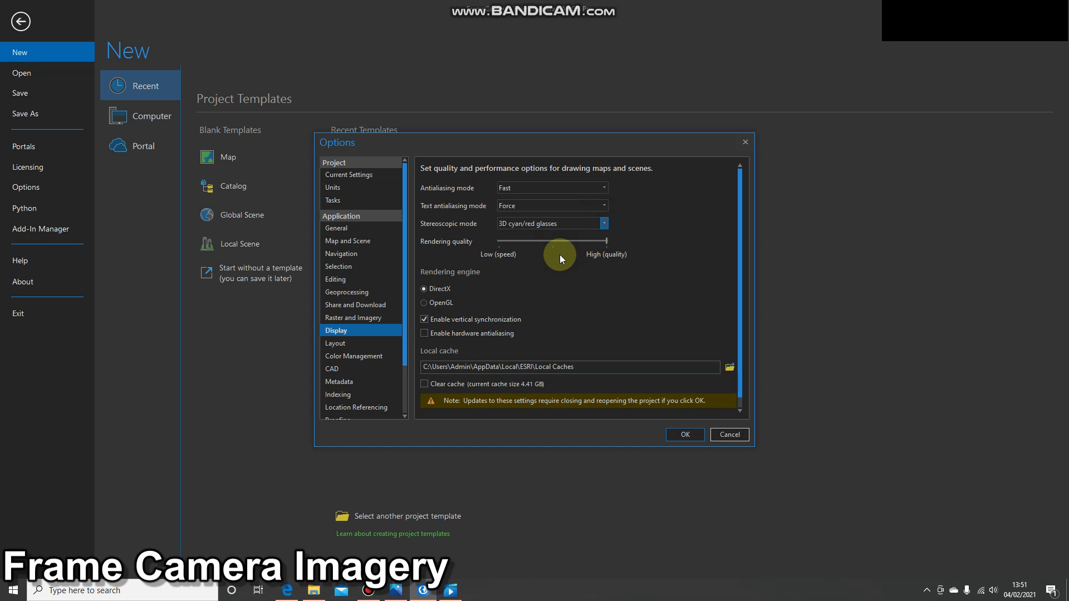
left_click(693, 433)
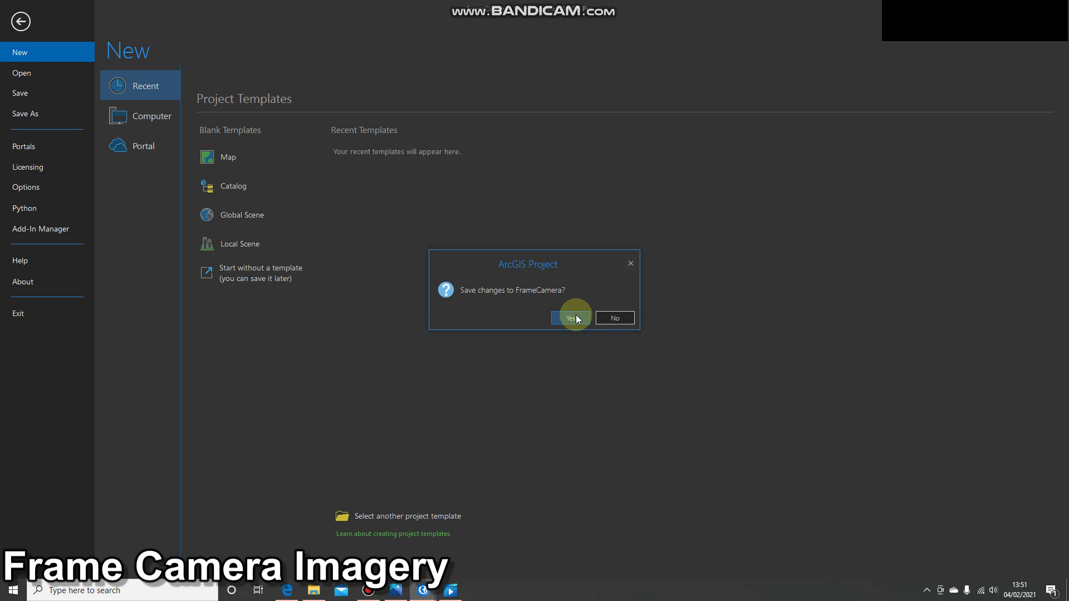
left_click(571, 317)
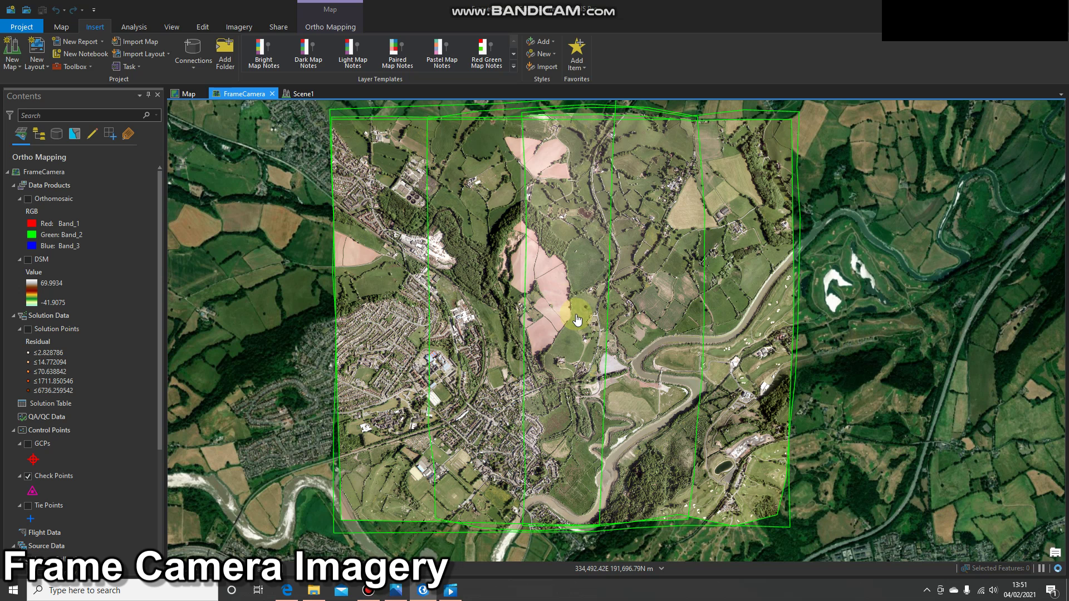
Step: In Scene1, zoom, tilt and orbit the anaglyph terrain around the ridge
left_click(290, 95)
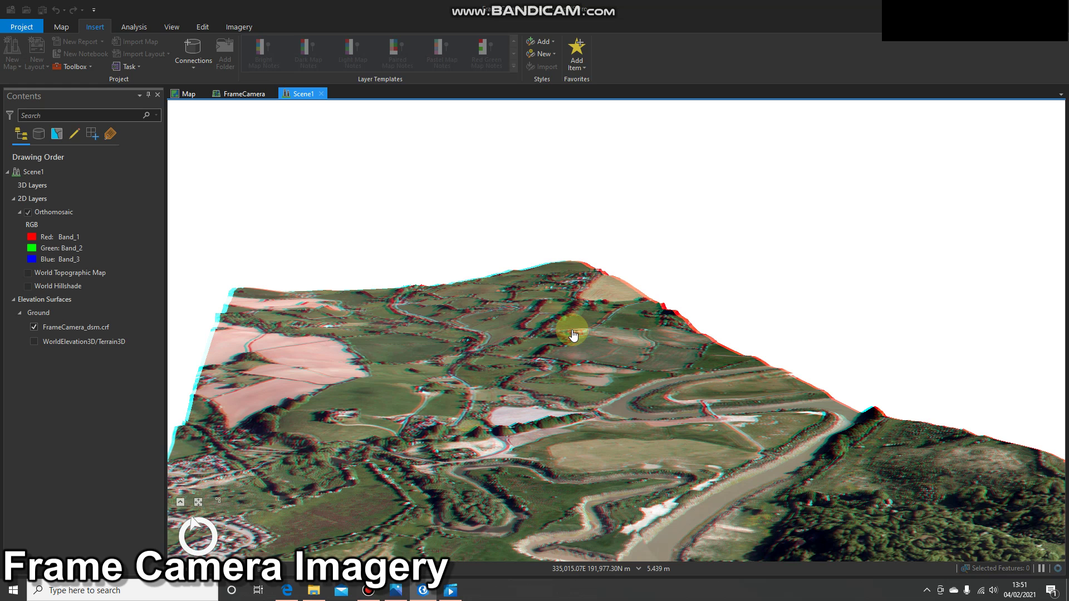
scroll(671, 321, "up", 3)
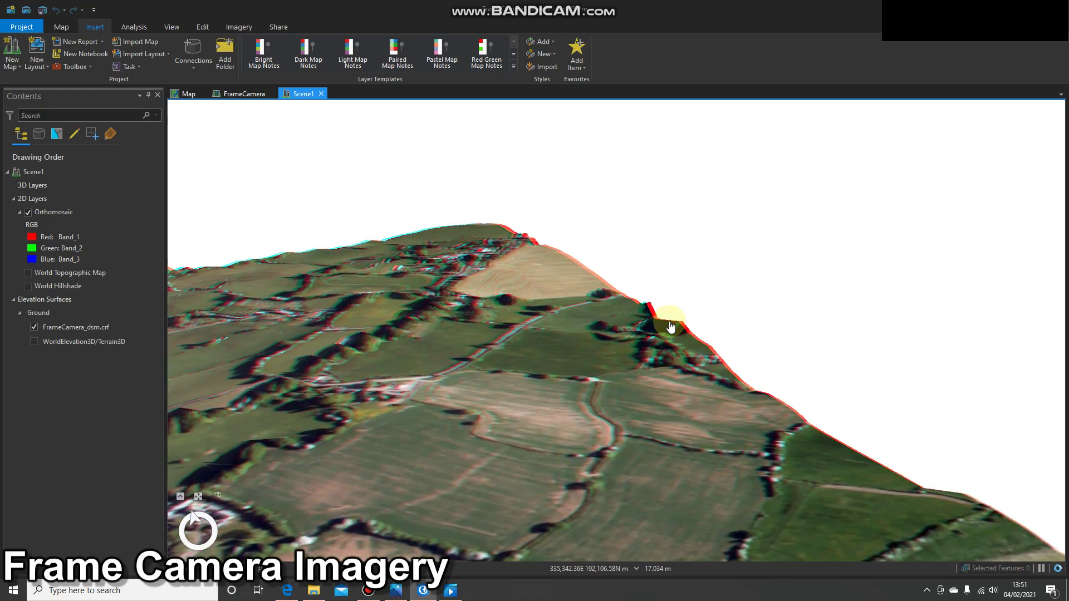
scroll(671, 322, "down", 2)
scroll(665, 320, "up", 3)
left_click_drag(662, 319, 654, 343)
scroll(649, 341, "down", 4)
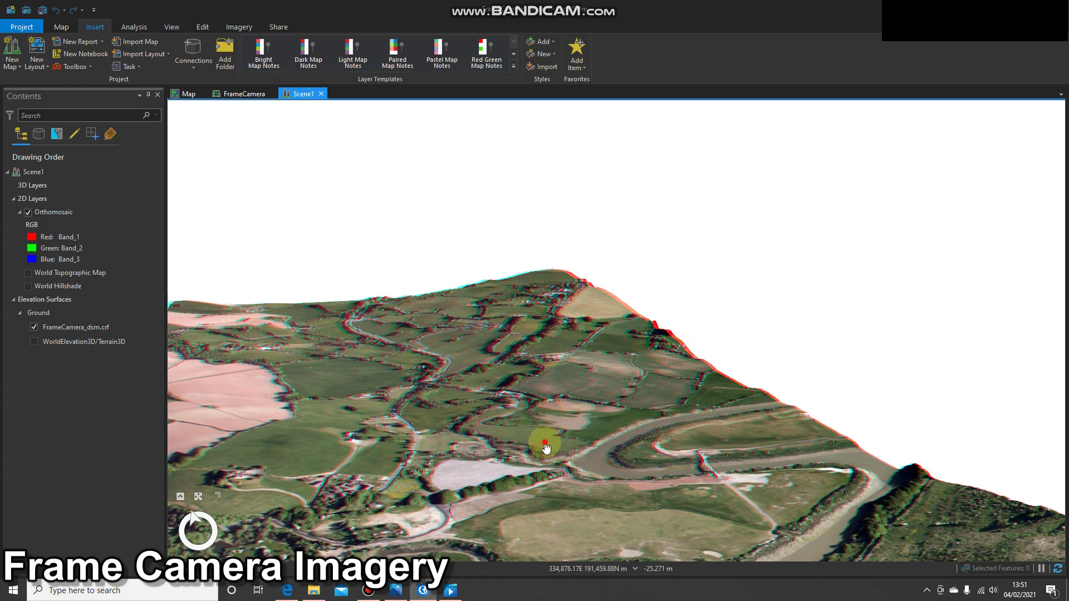
scroll(596, 339, "up", 3)
scroll(557, 379, "up", 3)
left_click_drag(522, 377, 774, 387)
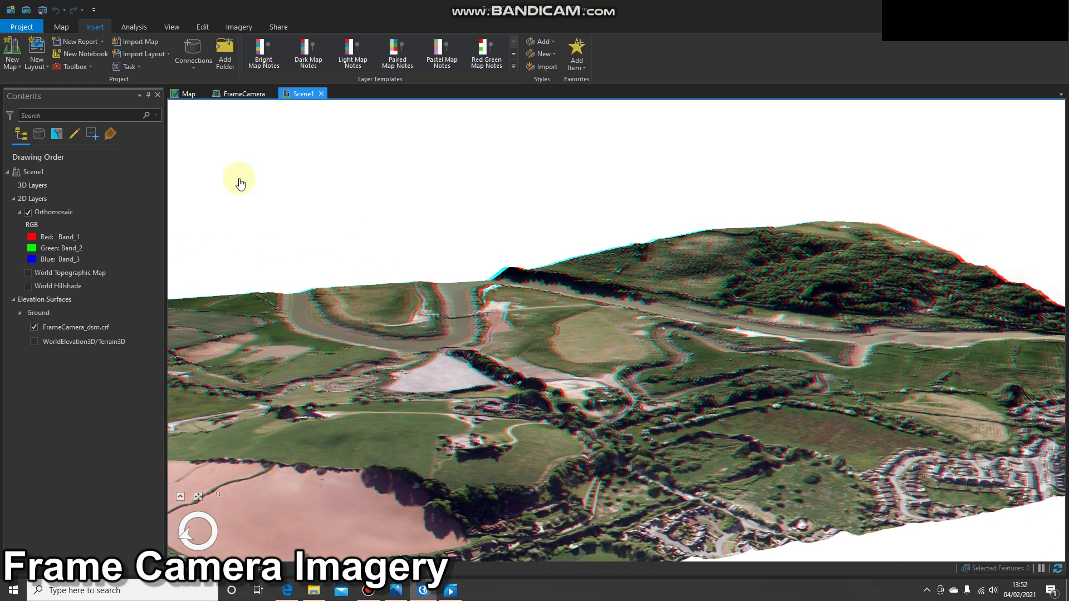
Step: Add a New Stereo Map from the Insert tab's New Map list
left_click(12, 62)
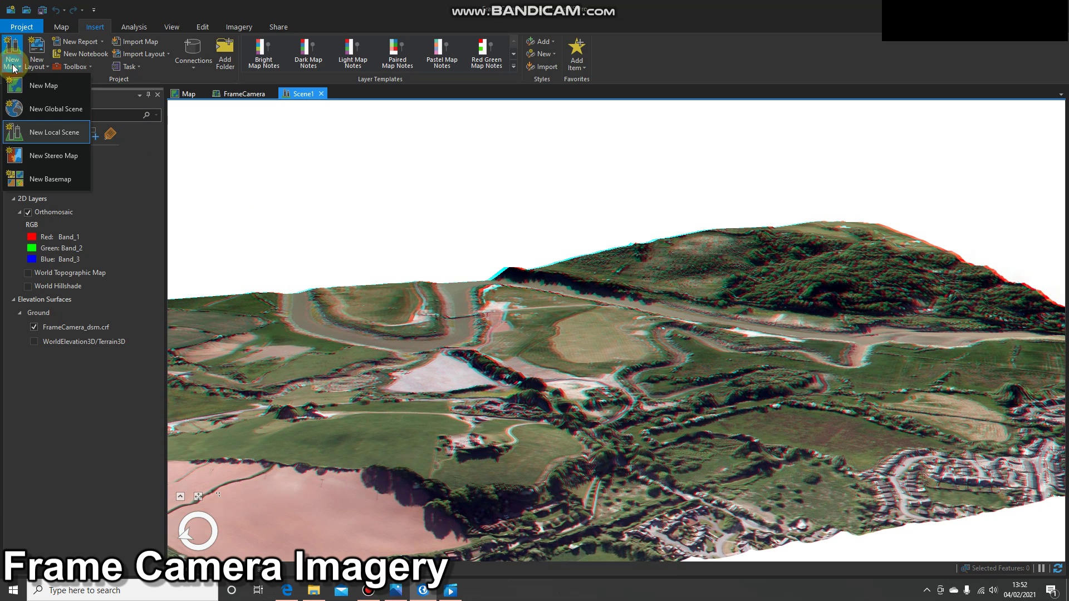
left_click(57, 159)
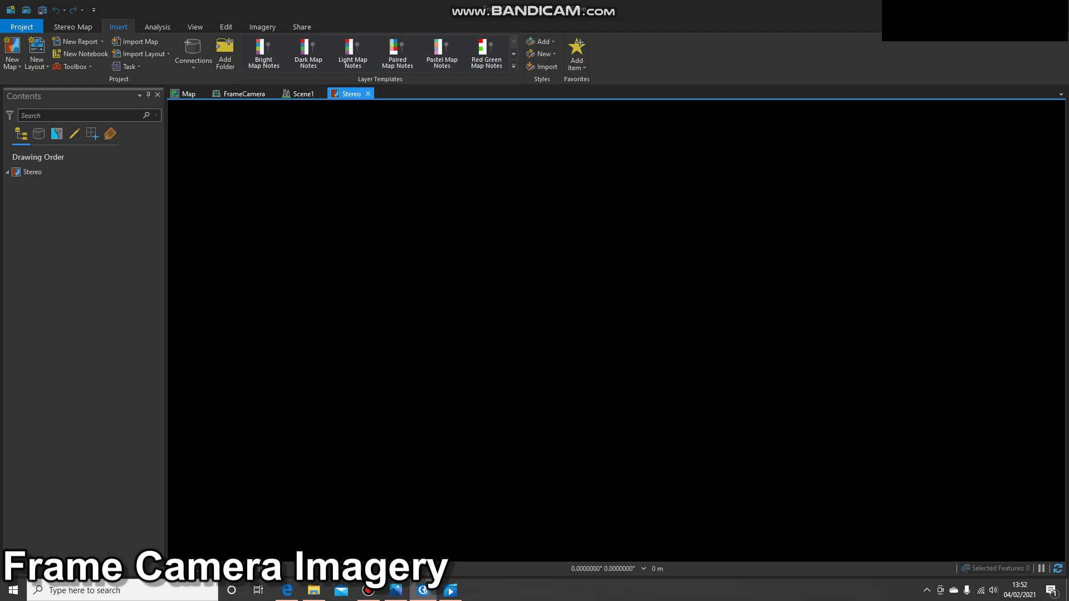
Step: Open the stereo source settings and start browsing for a stereo model collection
left_click(67, 28)
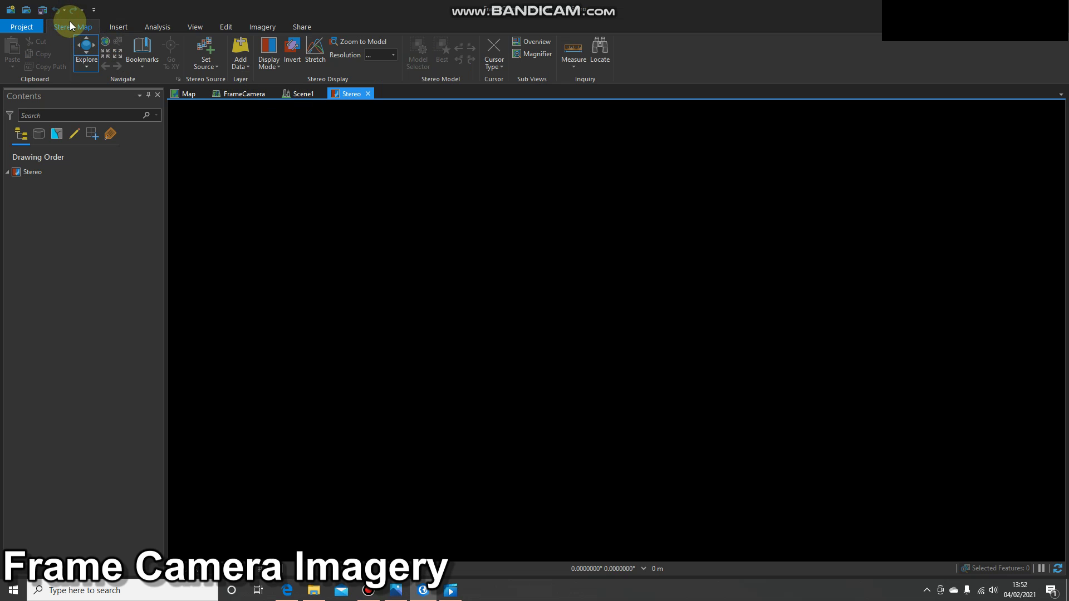
left_click(202, 66)
left_click(233, 97)
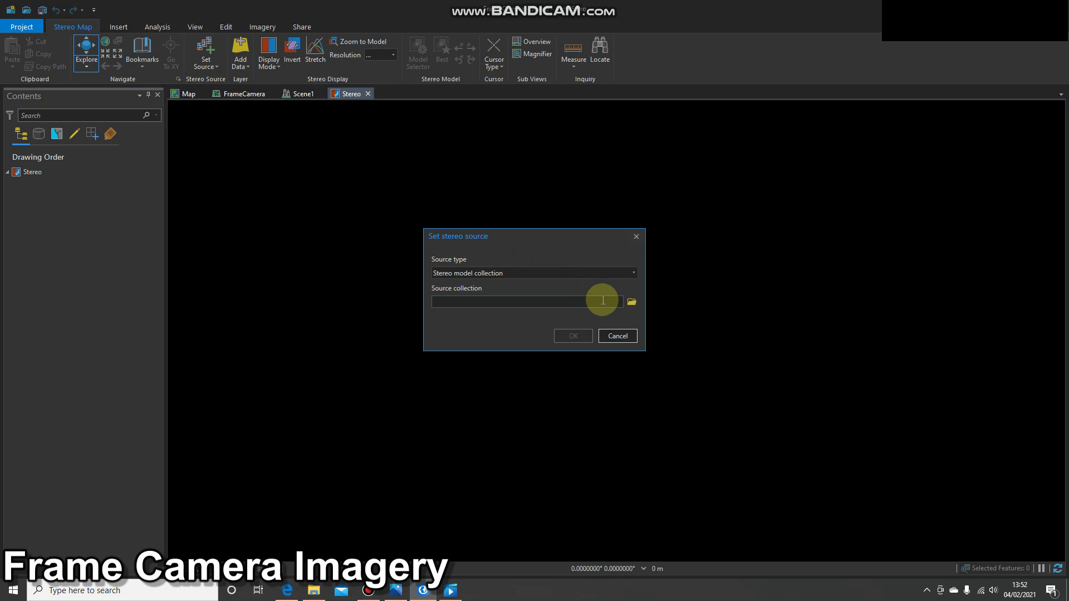
left_click(632, 302)
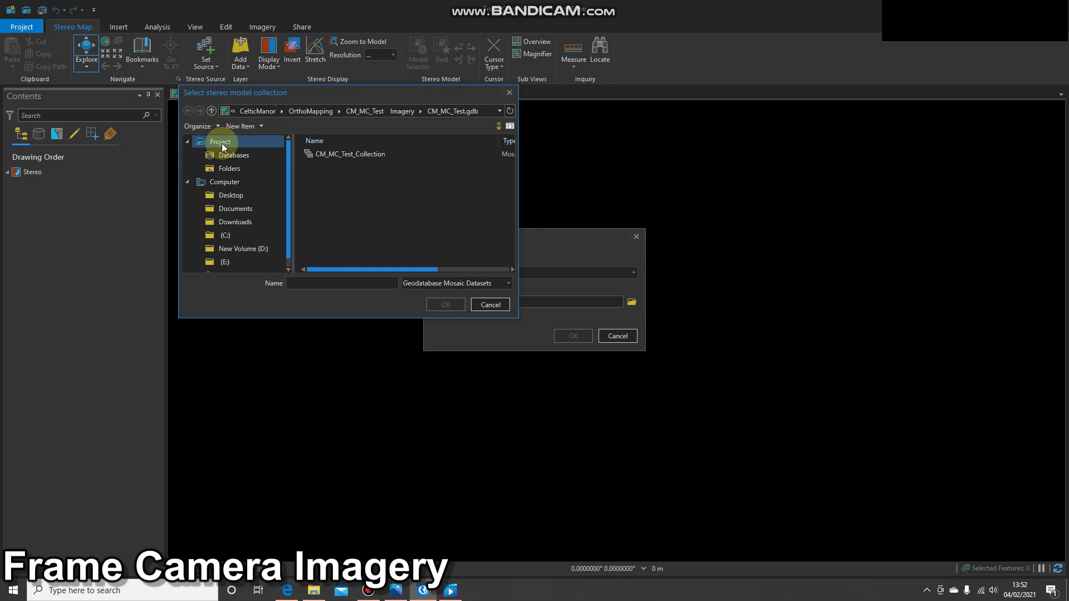
Step: Pick FrameCamera_Collection from FrameCamera > OrthoMapping > FrameCamera.eomw > Imagery > FrameCamera.gdb
left_click(226, 168)
left_click(328, 157)
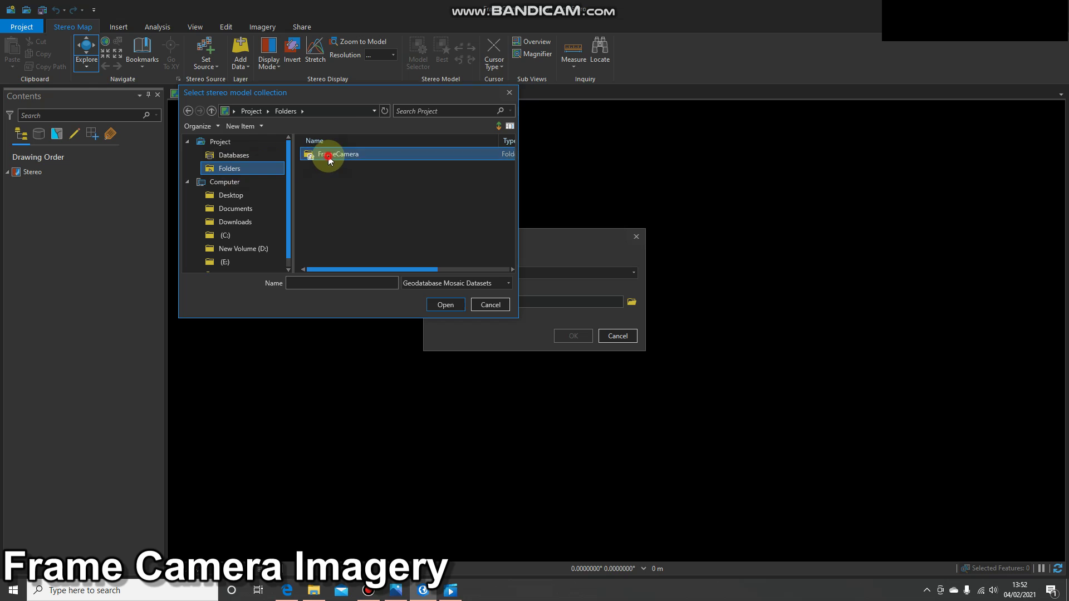
double_click(330, 157)
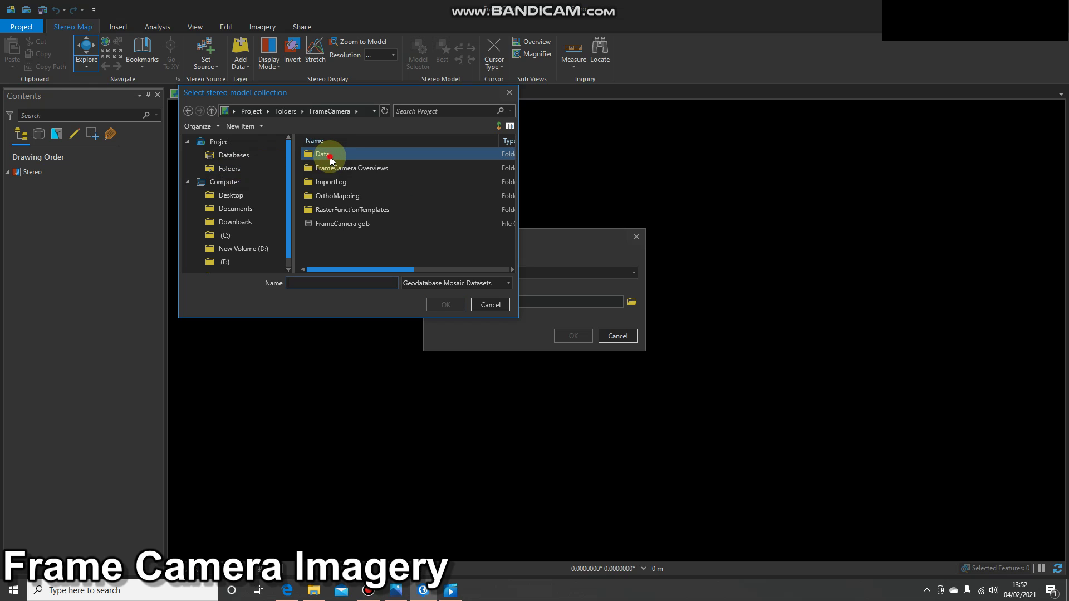
double_click(329, 156)
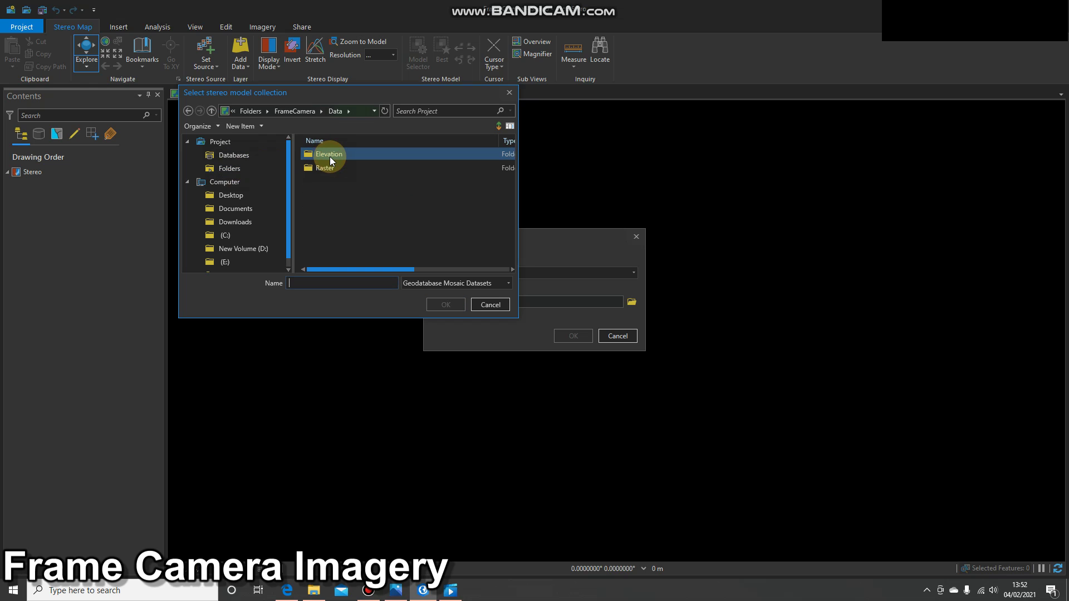
left_click(211, 111)
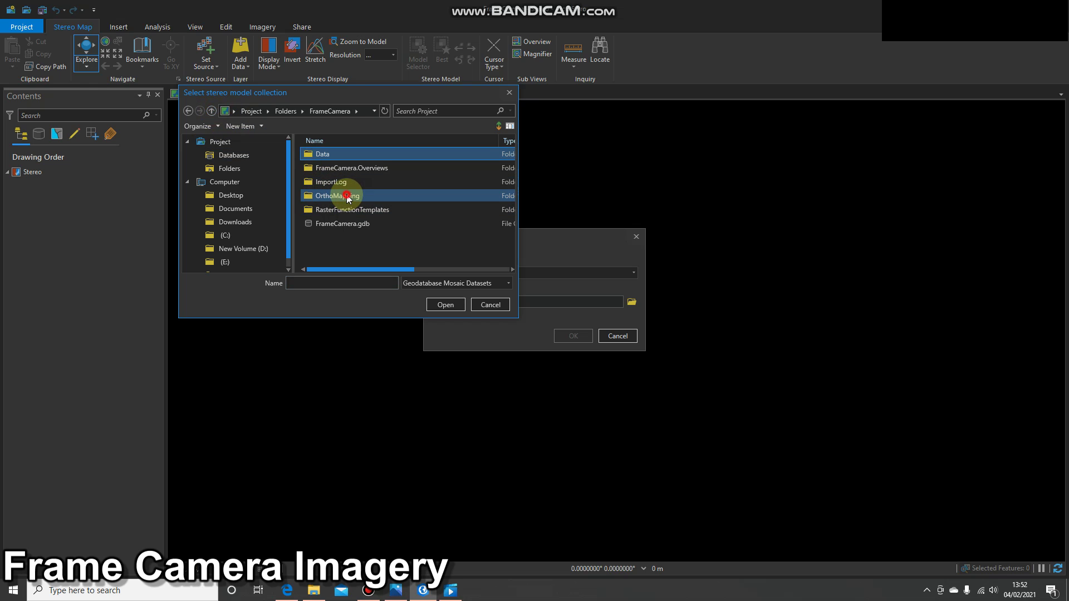
double_click(341, 196)
double_click(342, 155)
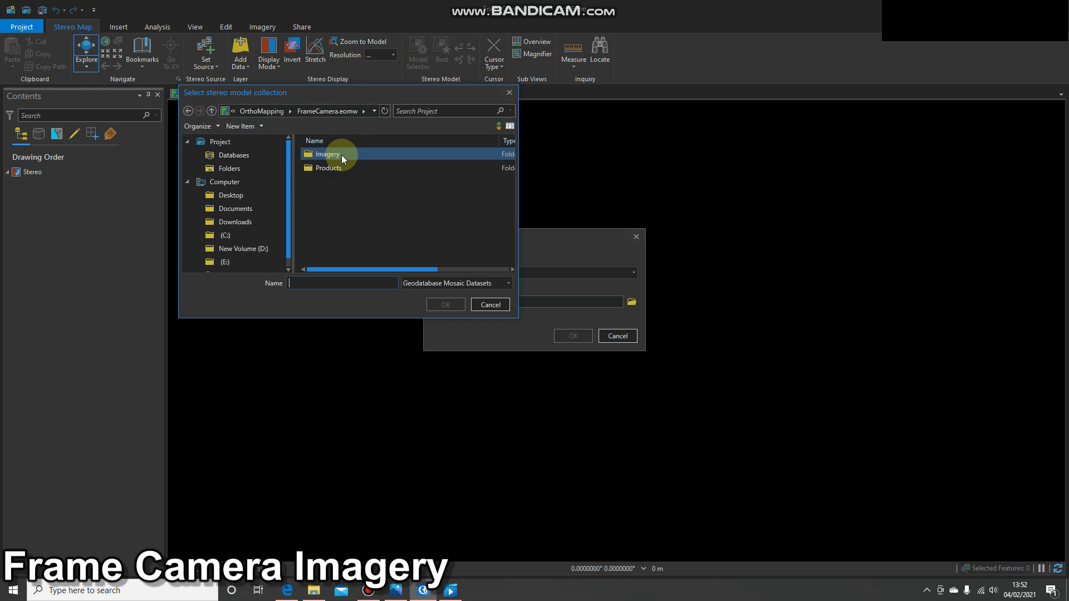
double_click(341, 155)
double_click(342, 155)
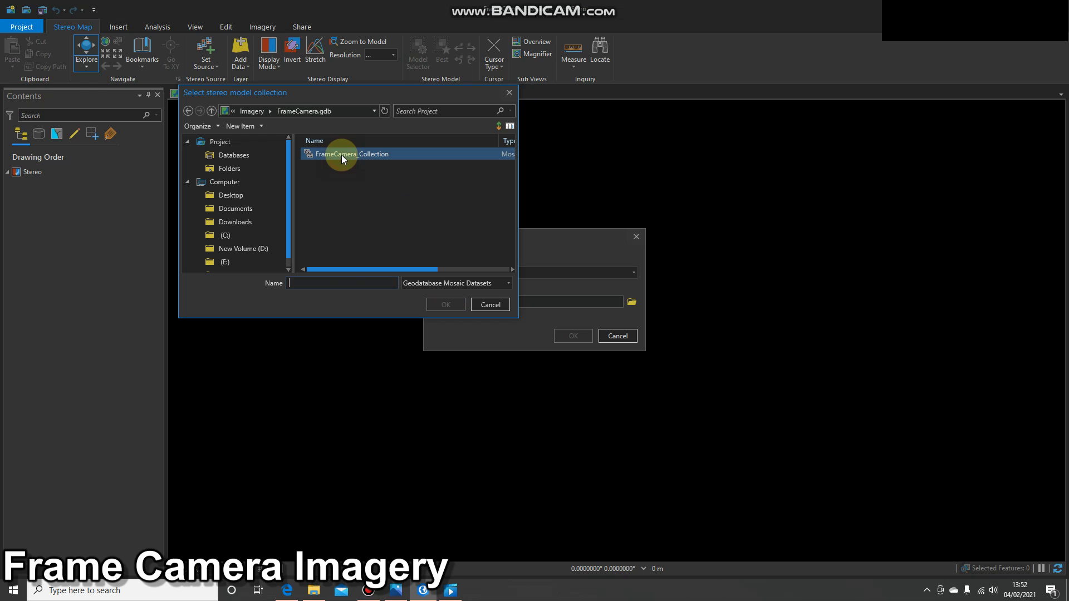
left_click(342, 155)
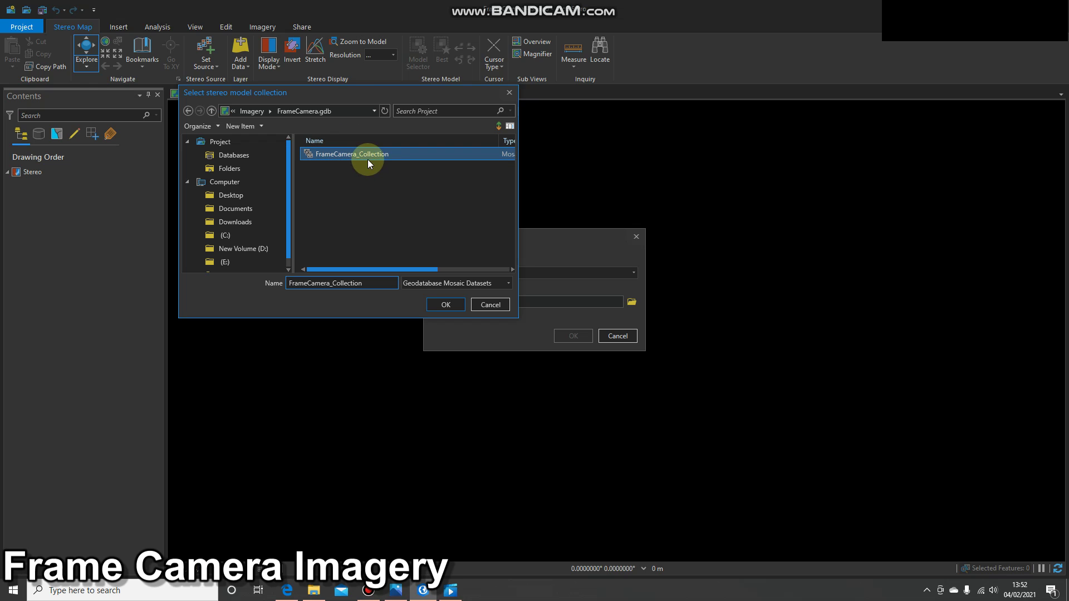
left_click(443, 304)
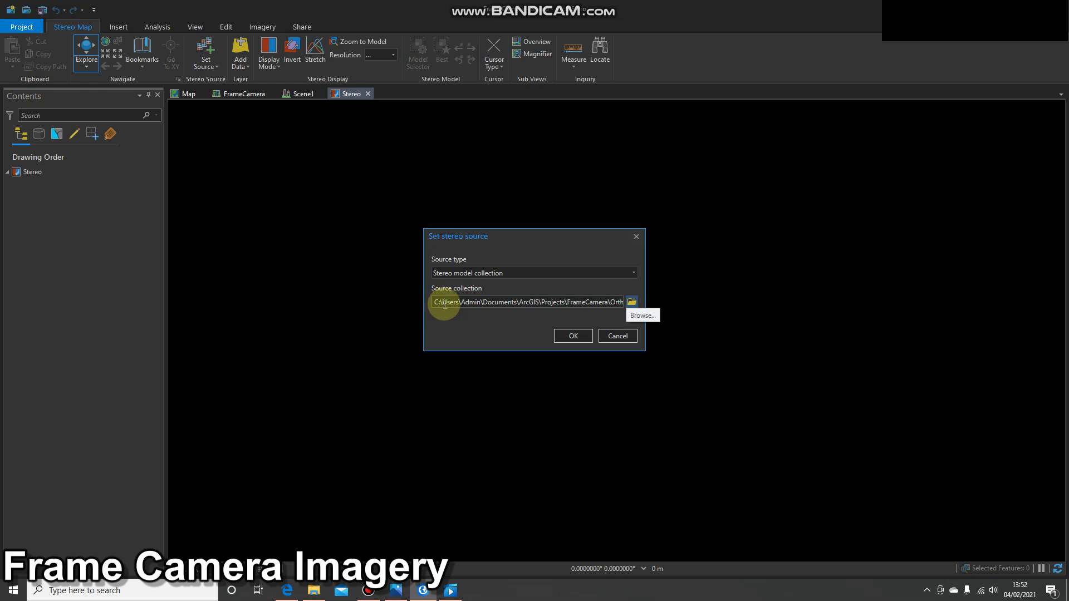
Step: Confirm the stereo source so the FrameCamera imagery loads as red/cyan anaglyph
left_click(570, 337)
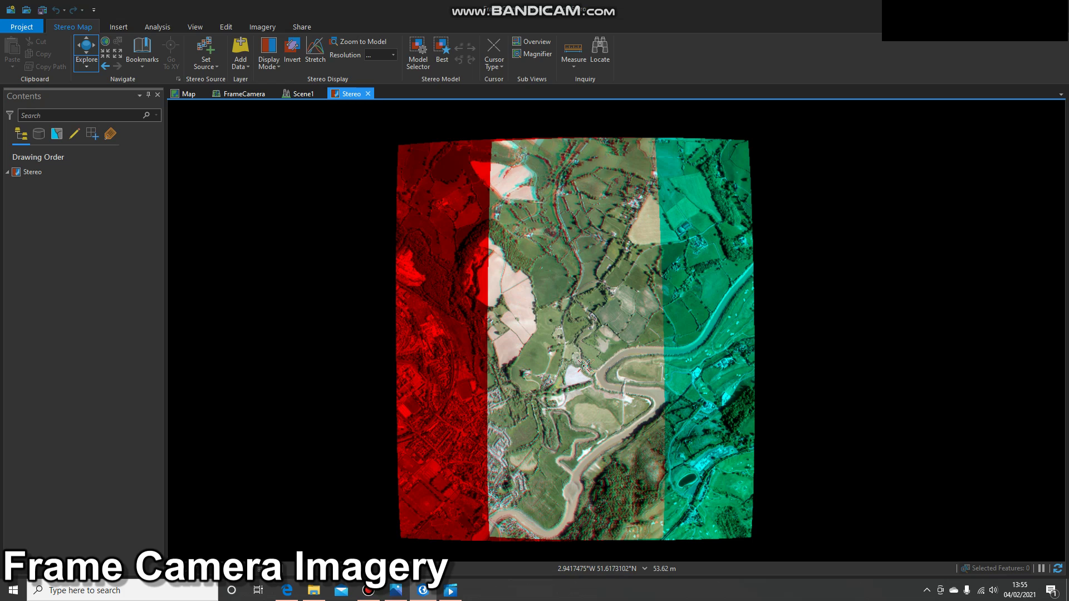
left_click(268, 67)
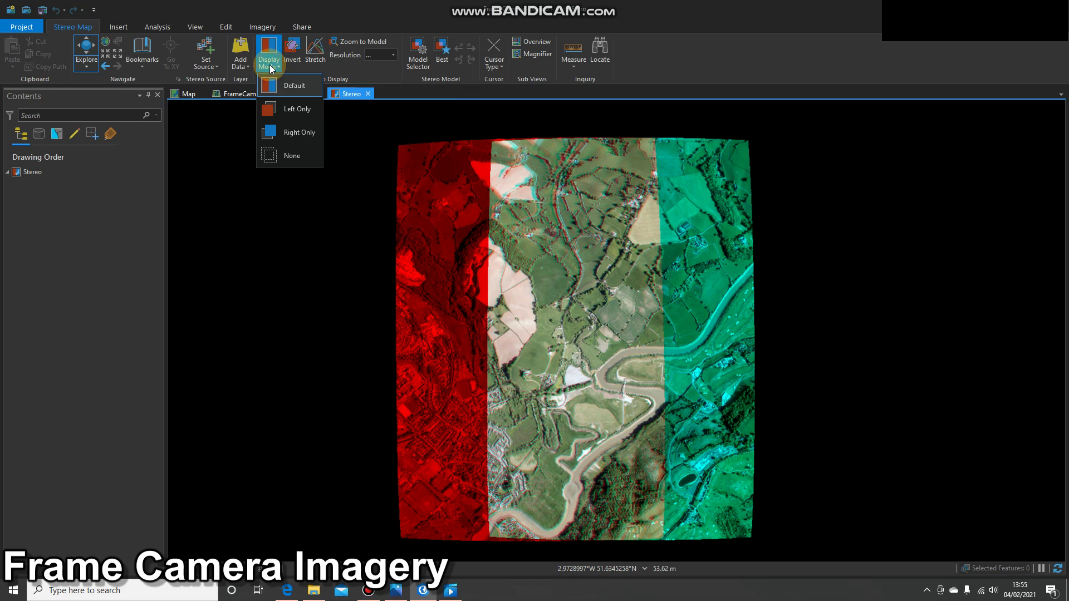
left_click(270, 67)
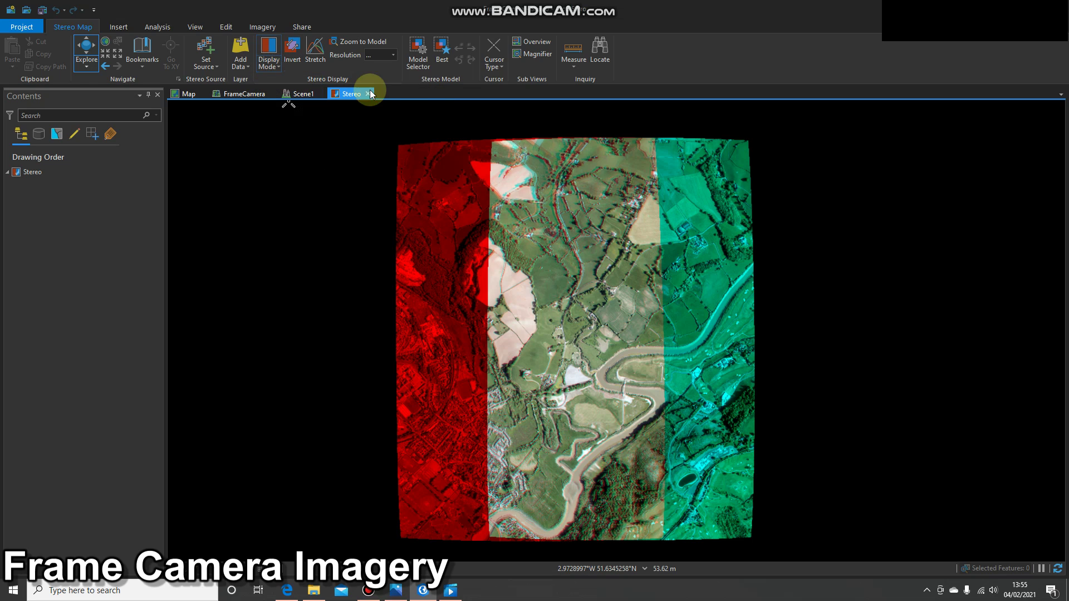
left_click(538, 54)
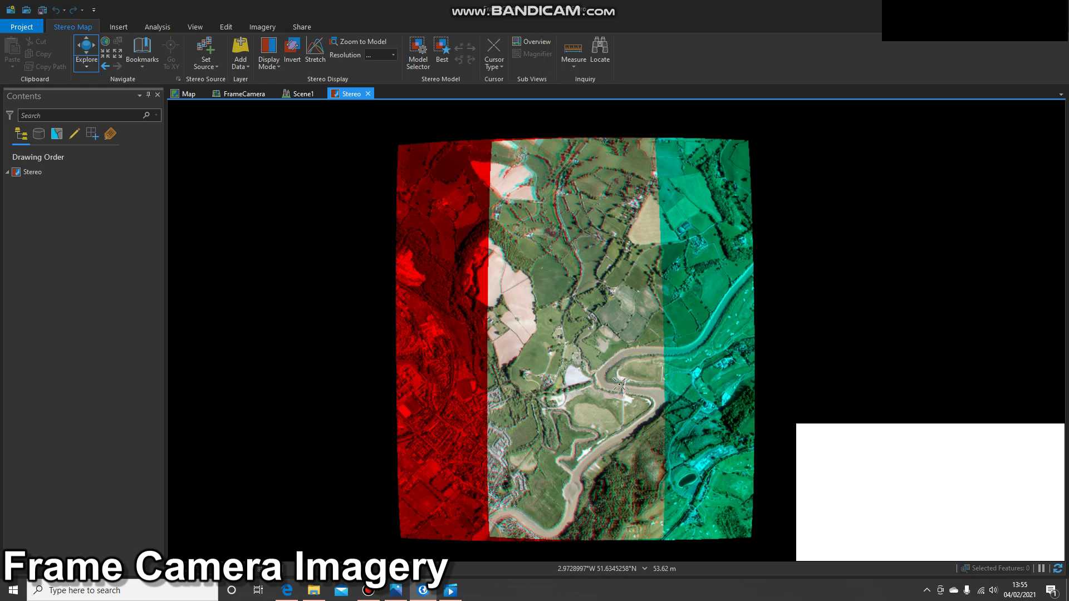
left_click(621, 385)
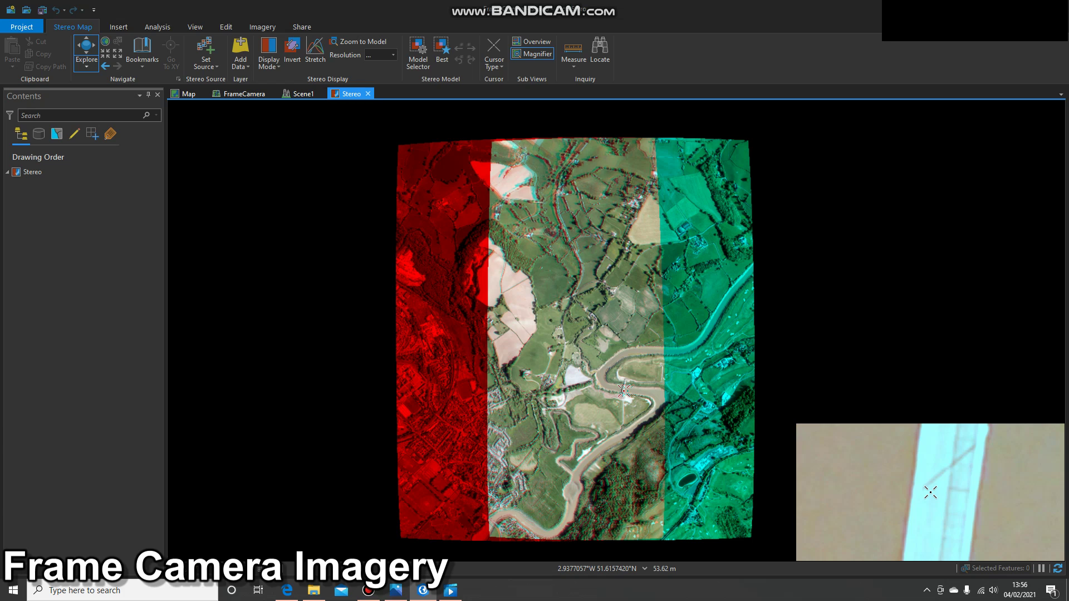
left_click(521, 42)
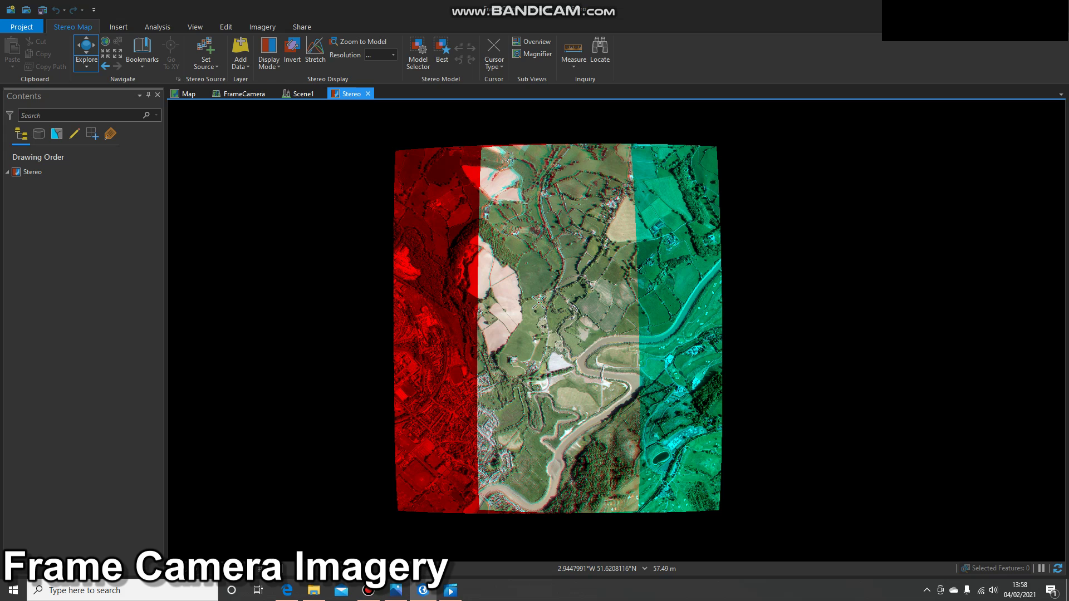
Step: Zoom out and back in, then pan to centre the fields, hedgerows and road
scroll(537, 303, "down", 4)
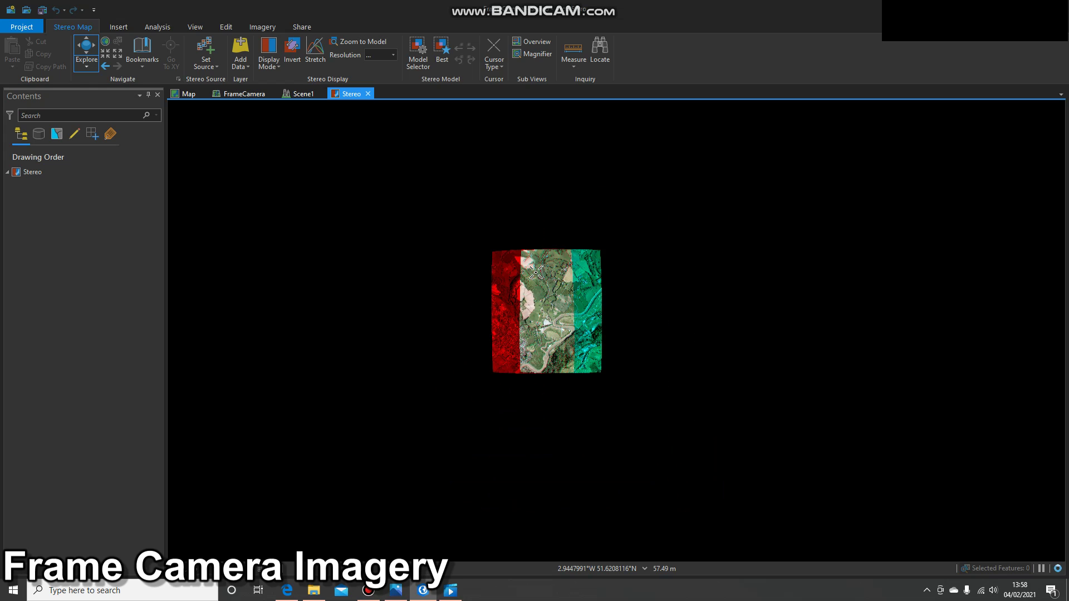
scroll(536, 272, "up", 5)
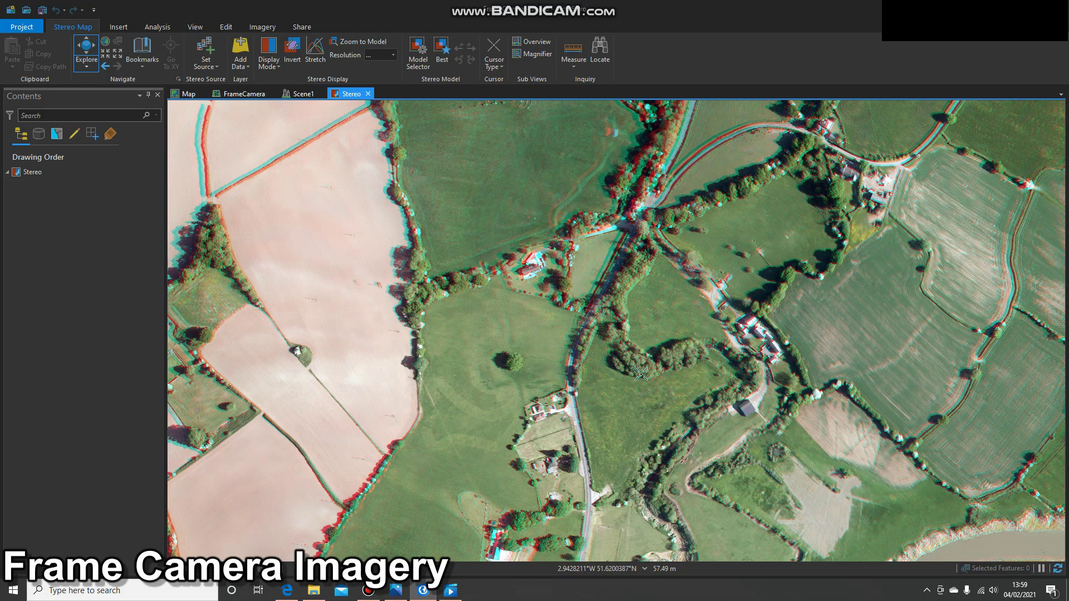
left_click_drag(641, 373, 767, 356)
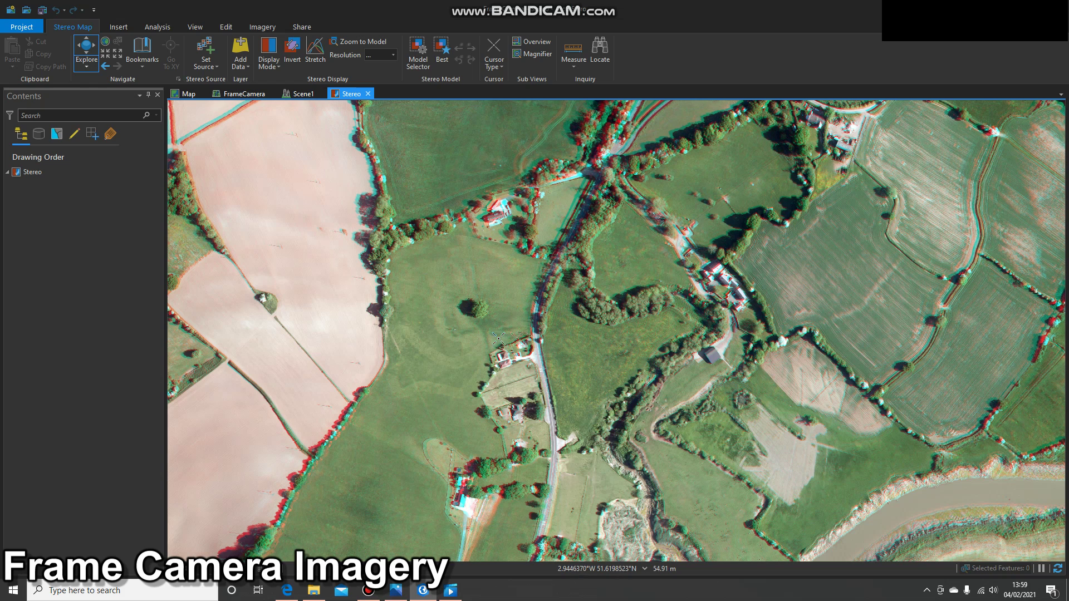
Step: Show the Stereo Model Selector pane and pan its overview map of the model footprint
left_click(419, 53)
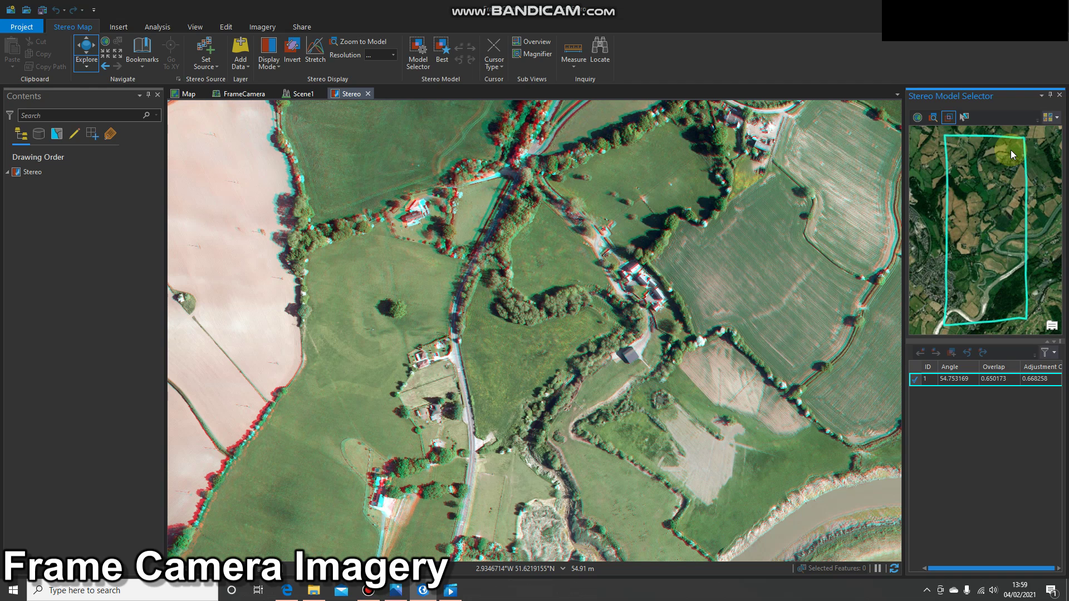
left_click_drag(1011, 149, 978, 213)
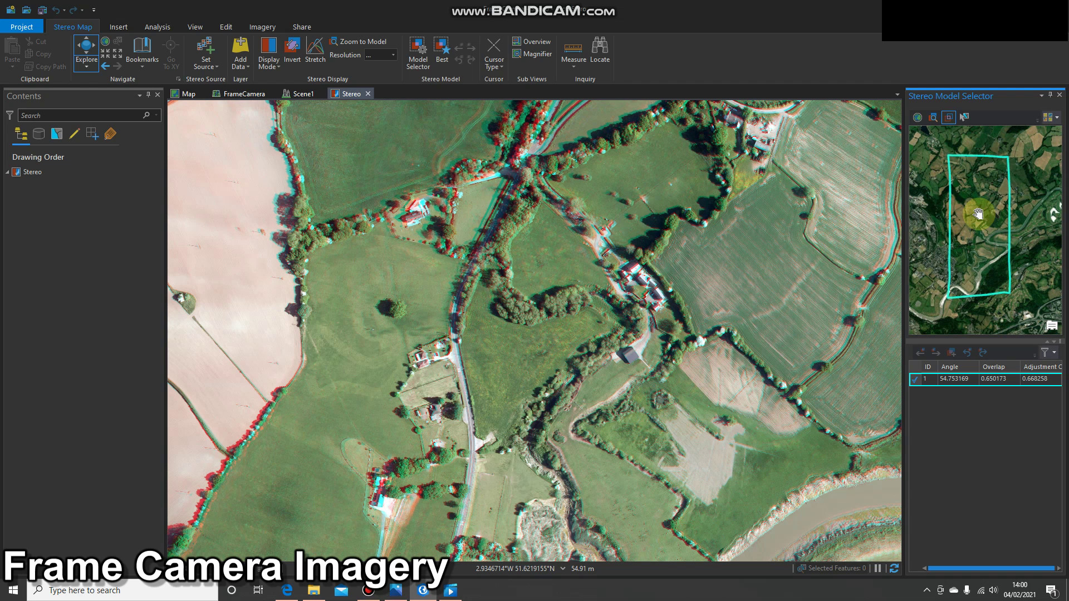